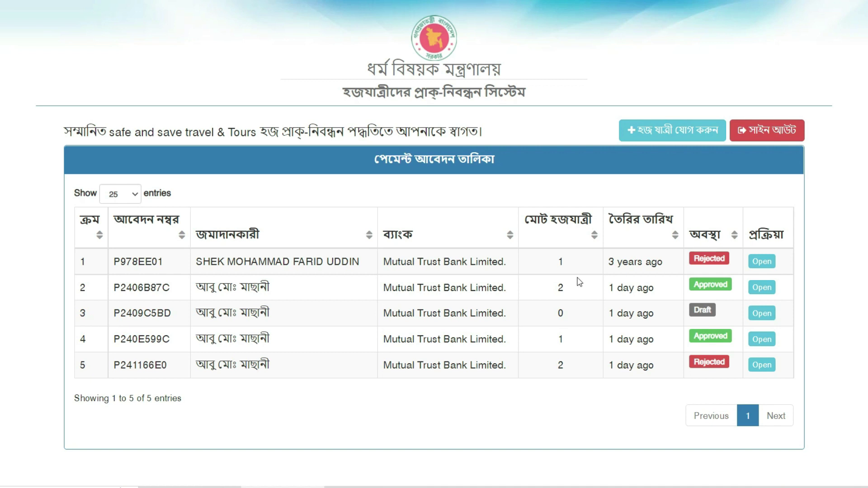
- Start a new pilgrim entry and keep the nationality as Bangladeshi
click(642, 134)
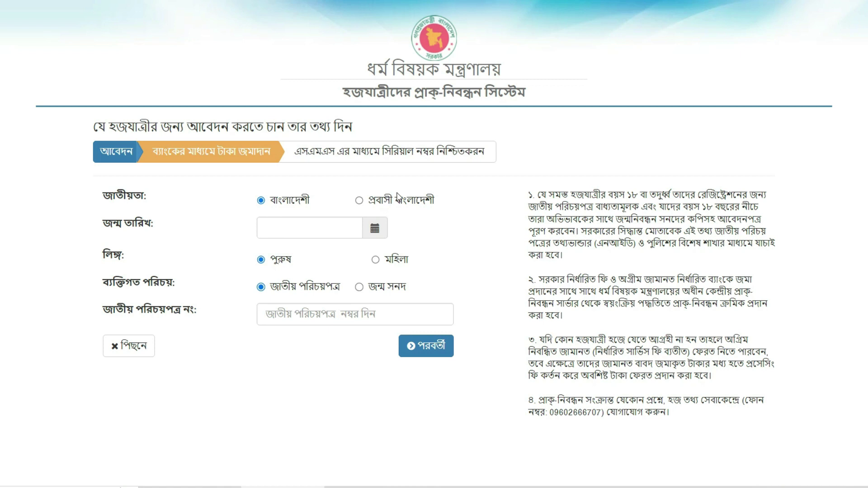
click(367, 206)
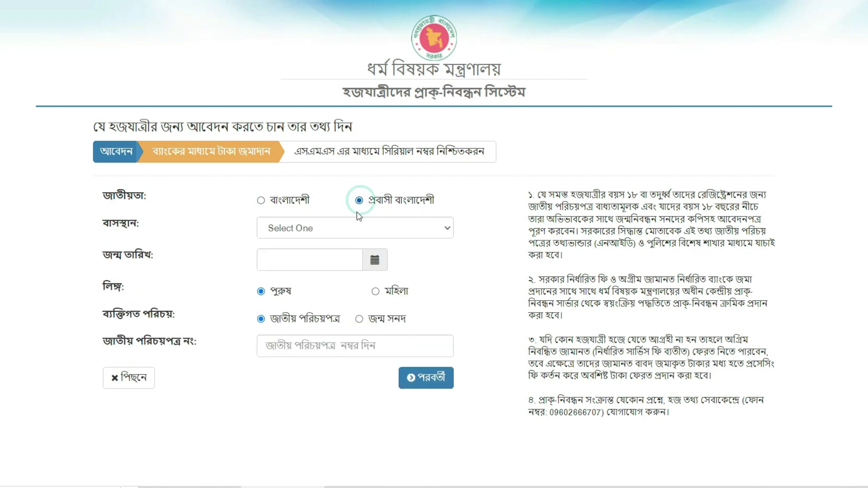
click(331, 233)
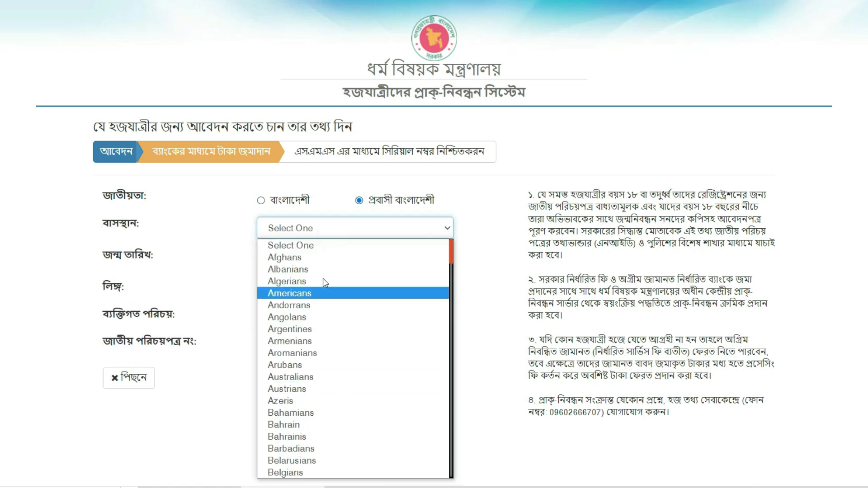
click(252, 347)
click(261, 200)
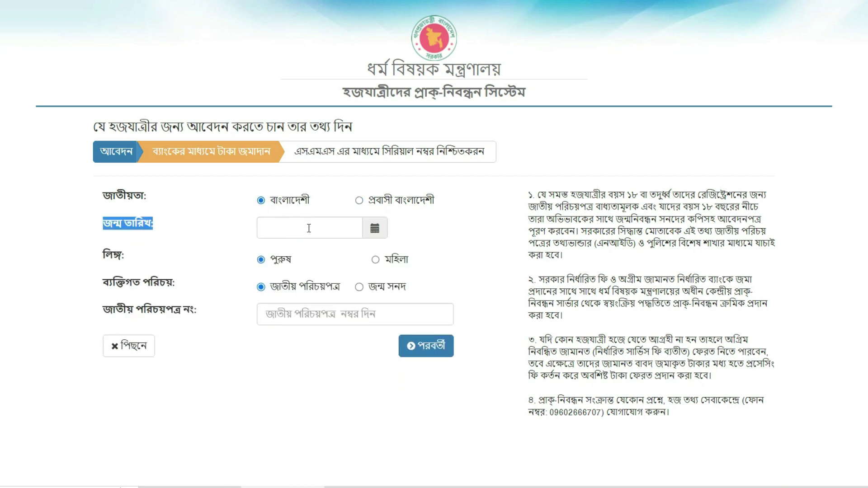
- Set the date of birth to 01-Jul-1957
click(335, 233)
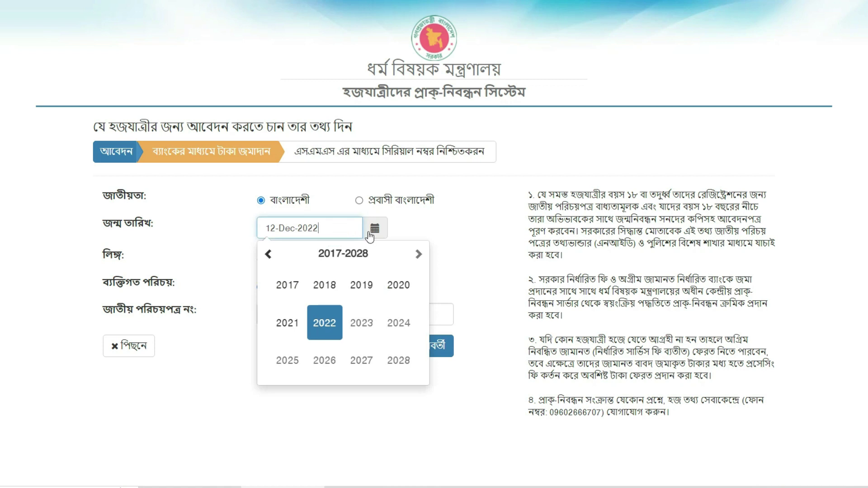
click(270, 261)
click(270, 260)
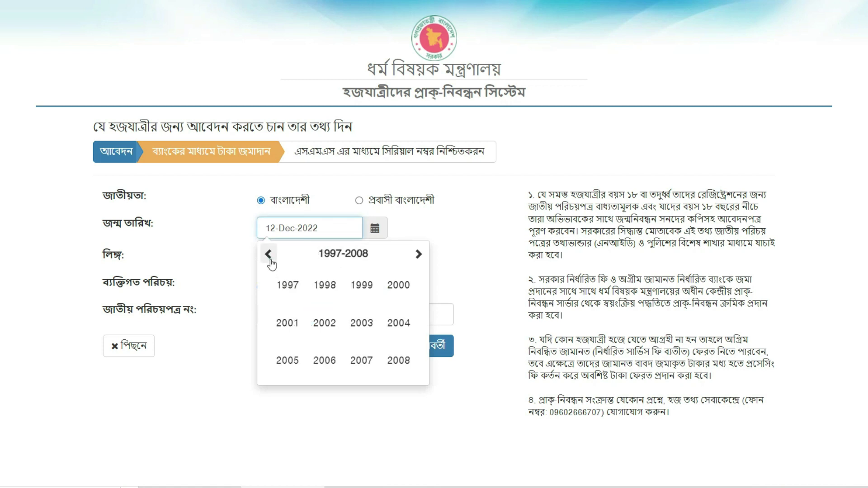
click(270, 261)
click(270, 261)
click(270, 260)
click(270, 261)
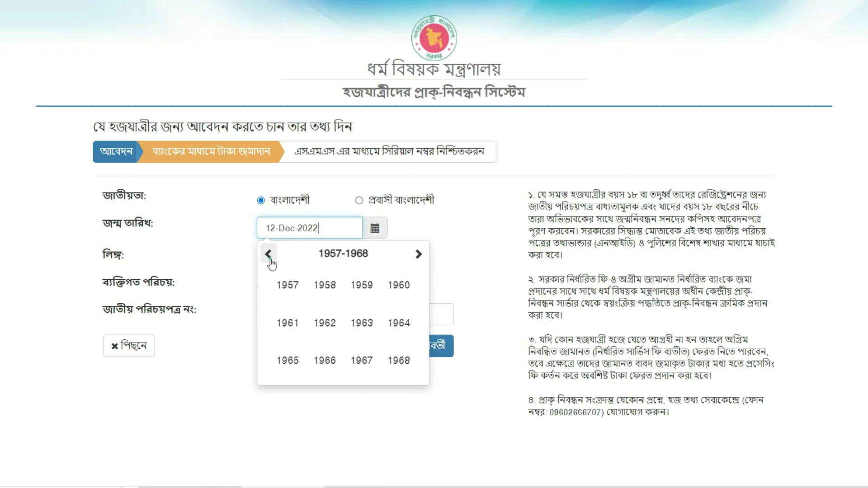
click(287, 285)
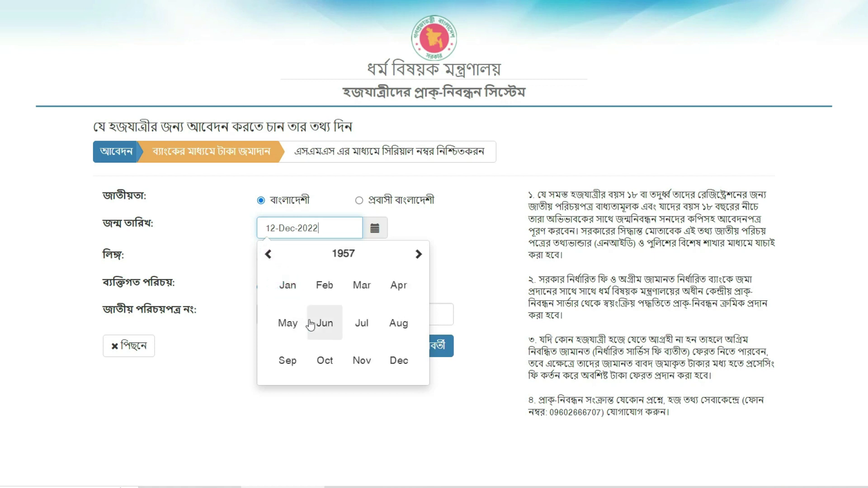
click(361, 324)
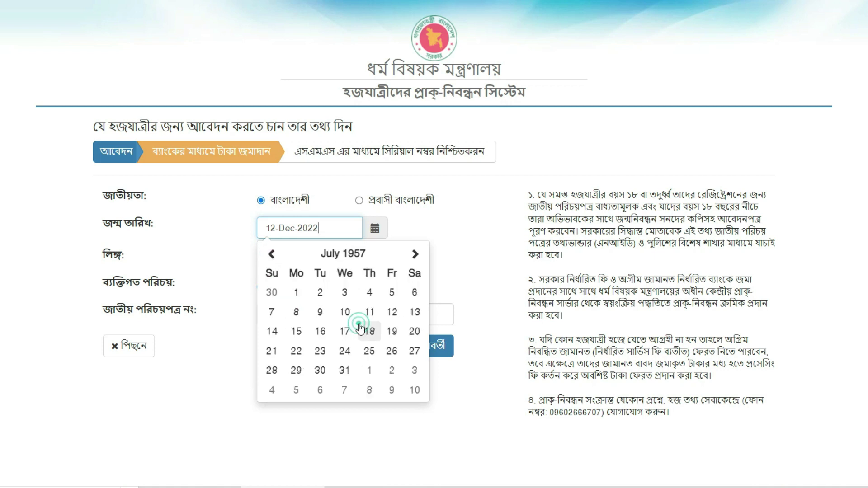
click(293, 292)
- Set gender to female and continue to the permanent address form's district list
click(376, 260)
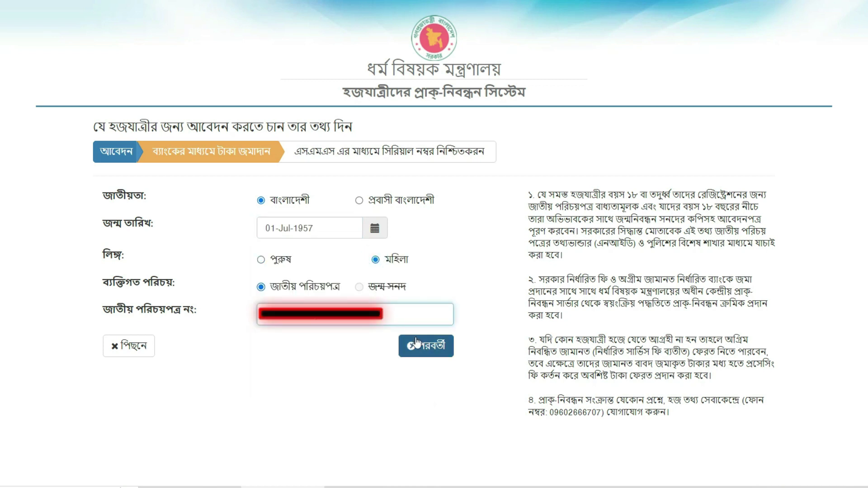
click(432, 348)
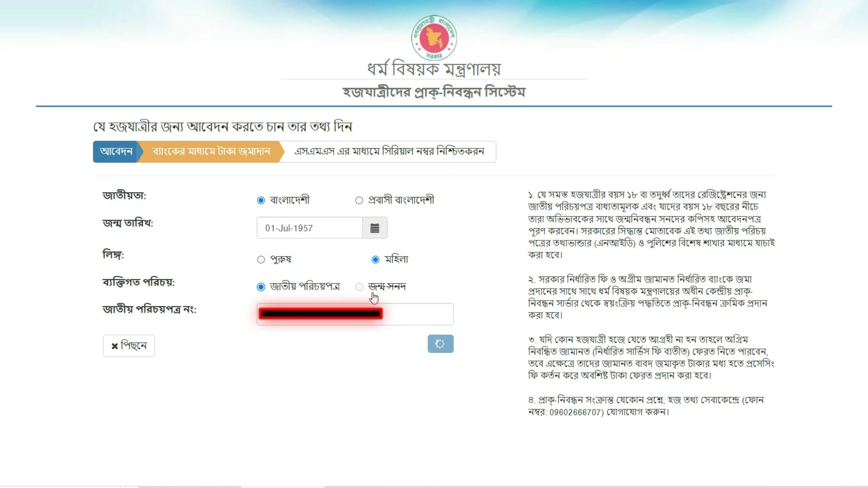
click(311, 238)
- Choose district টাঙ্গাইল and upazila টাঙ্গাইল সদর, enter the mahram's name, and save
click(329, 458)
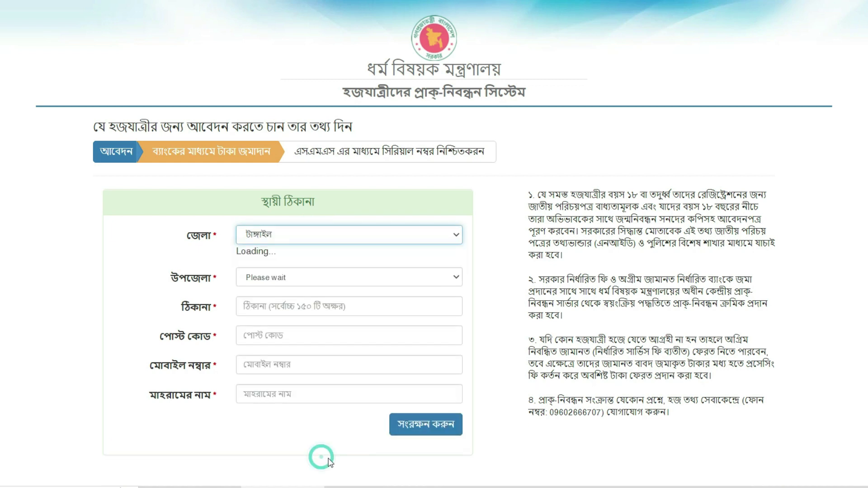
click(291, 267)
click(267, 410)
click(290, 291)
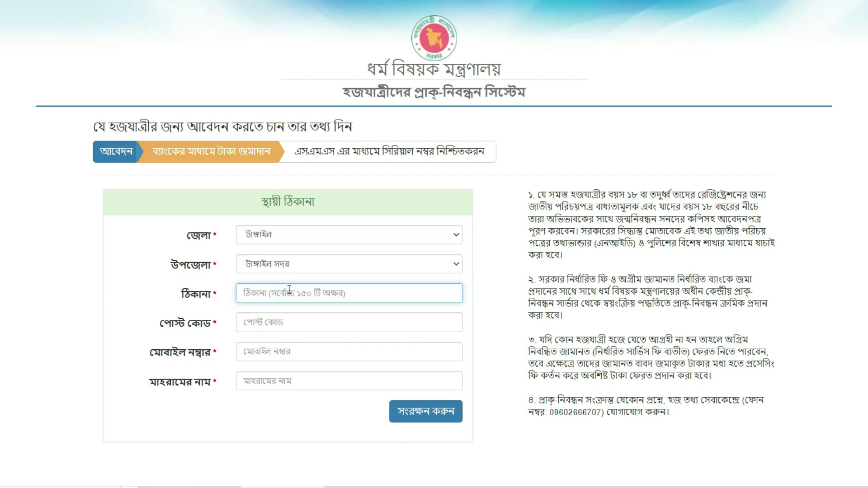
click(286, 380)
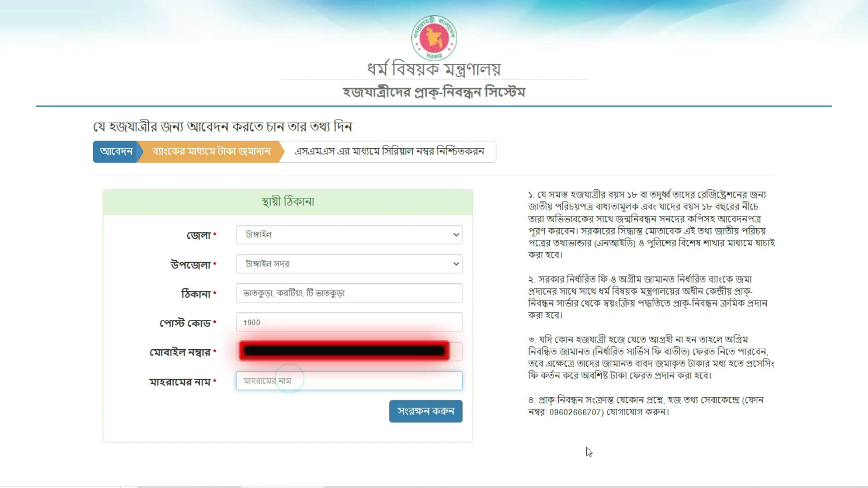
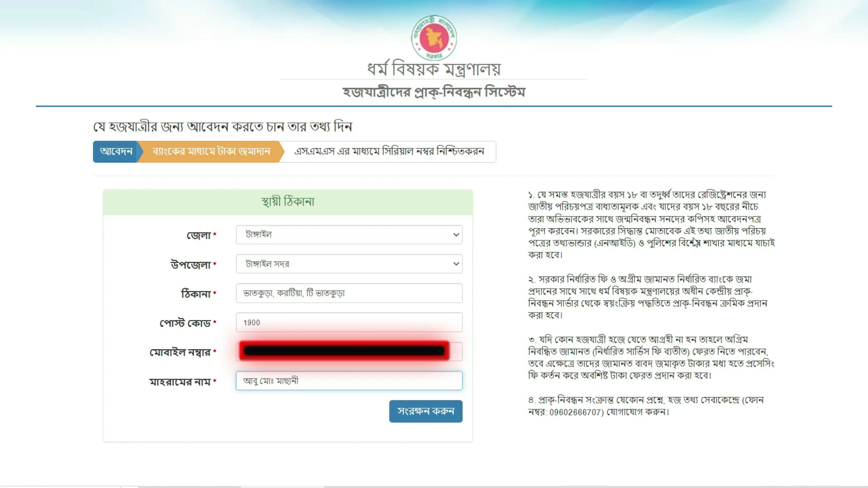
click(430, 413)
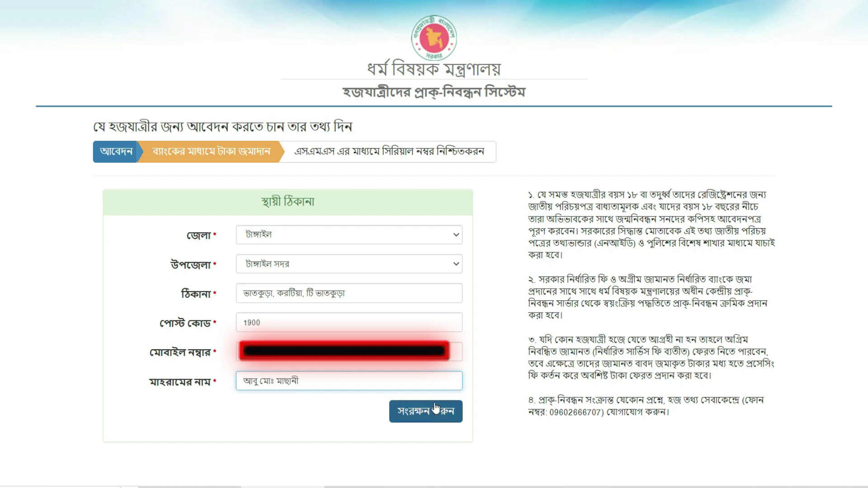
click(431, 416)
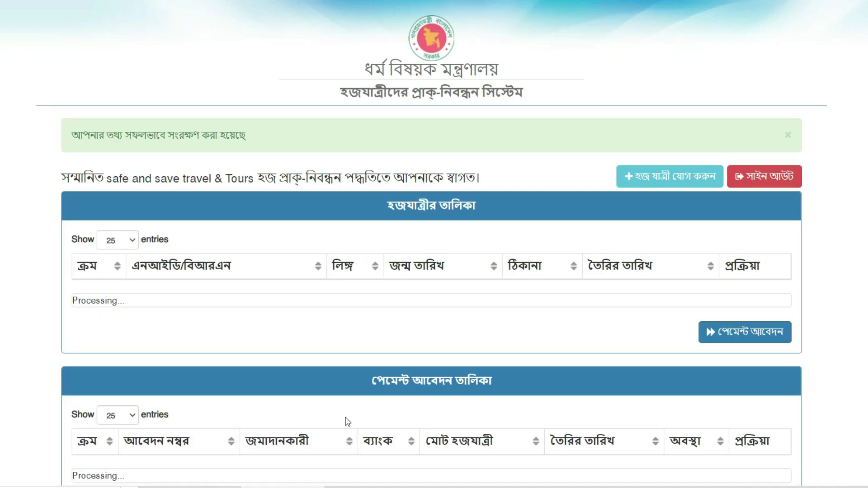
- Tick the first pilgrim in the list and start its payment application
scroll(442, 345, down, 1)
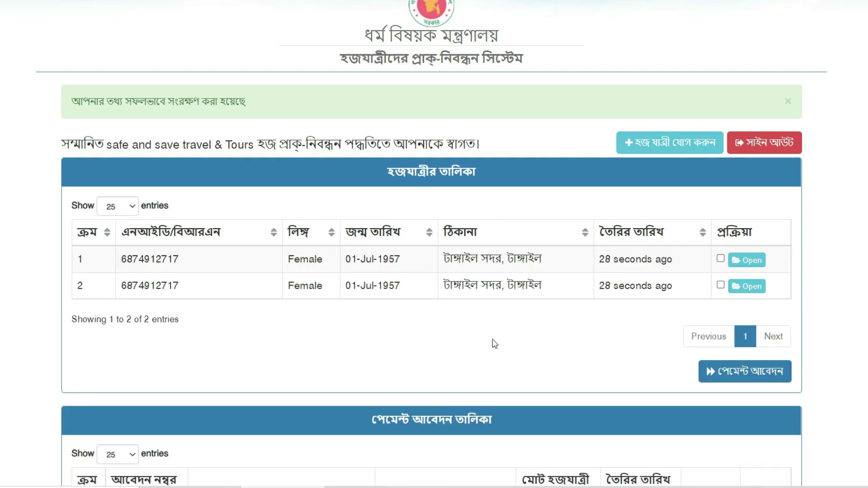
click(720, 259)
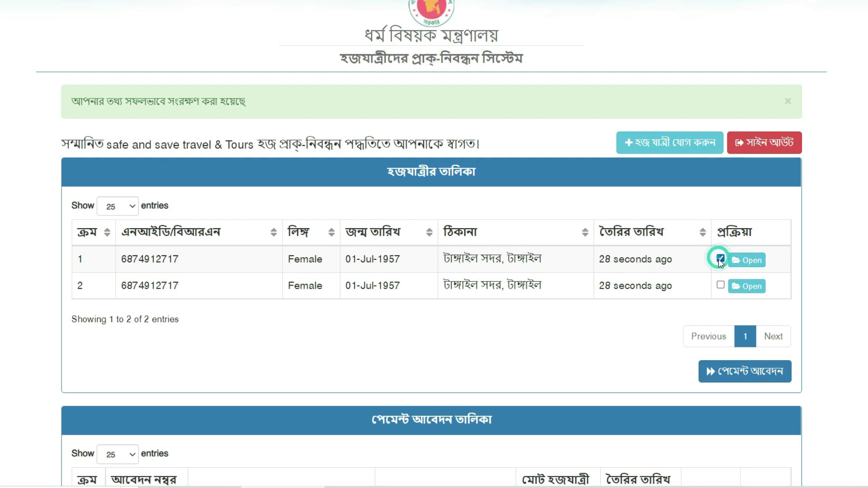
click(733, 377)
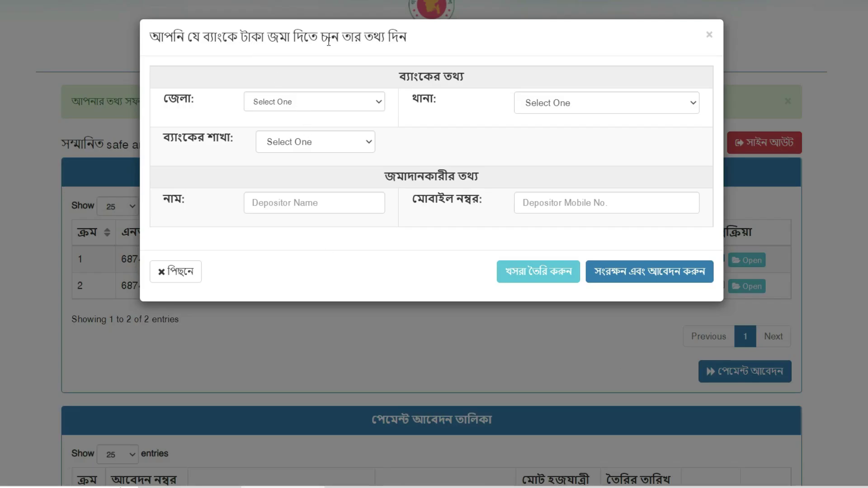
- Select bank district TANGAIL, thana DHANBARI and branch Mutual Trust Bank Limited
click(302, 101)
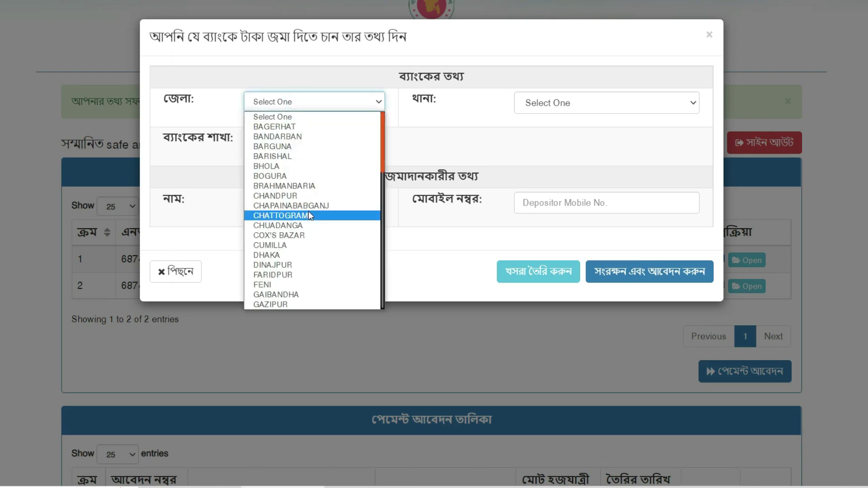
key(t)
key(Return)
click(572, 107)
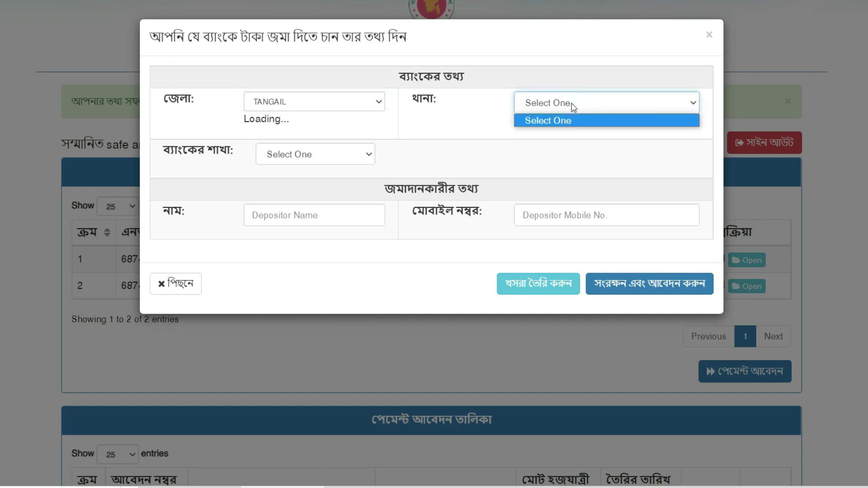
click(305, 163)
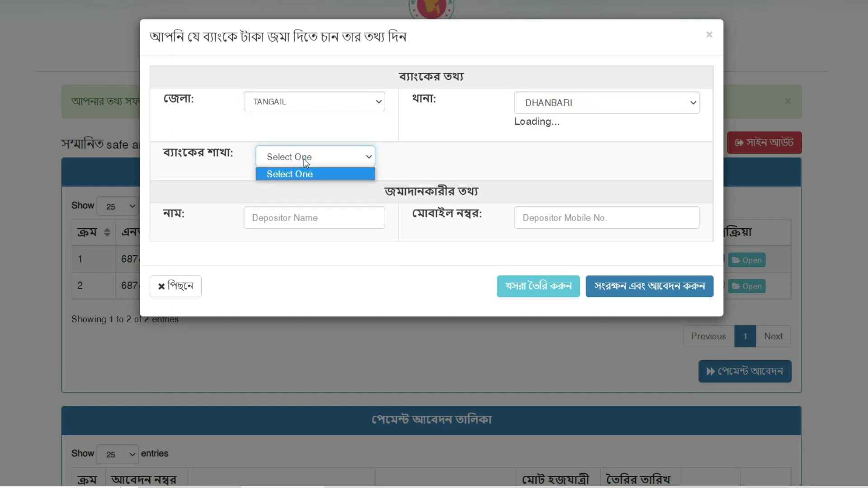
click(305, 160)
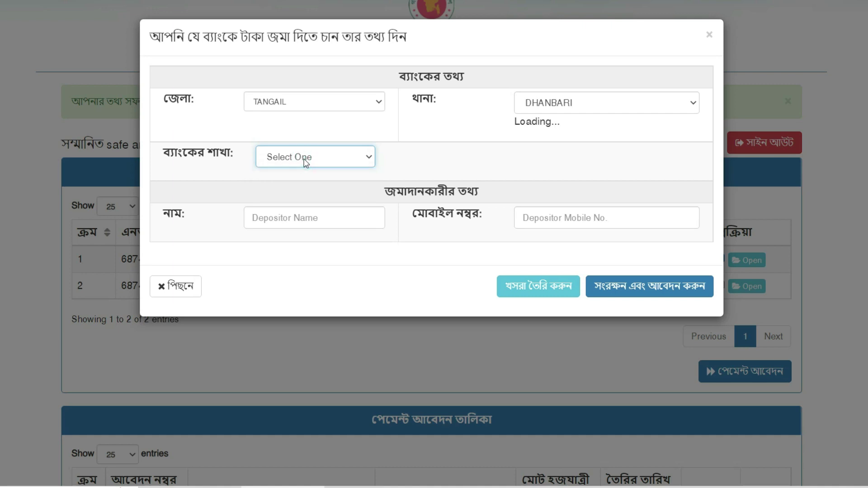
click(321, 148)
click(320, 169)
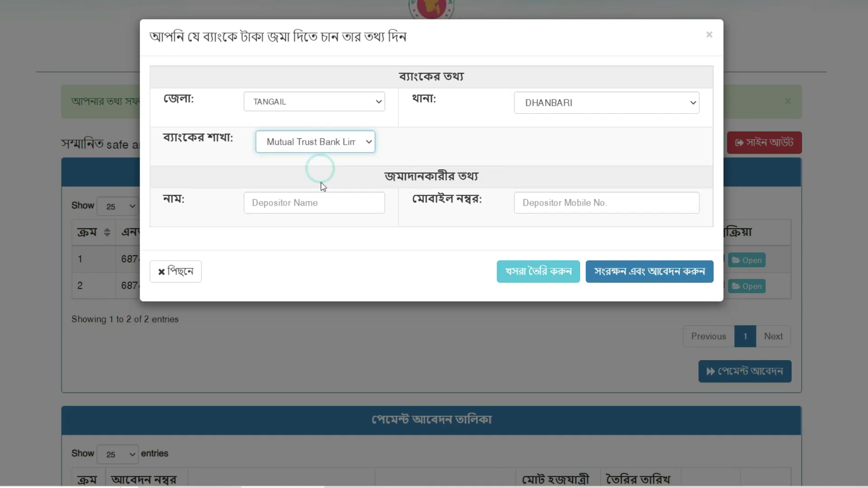
- Enter the depositor's name and mobile number, then save and submit the application
click(324, 204)
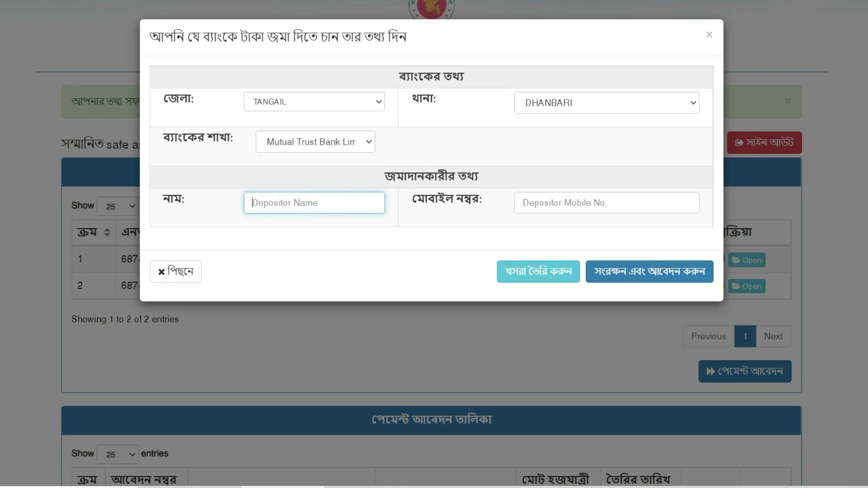
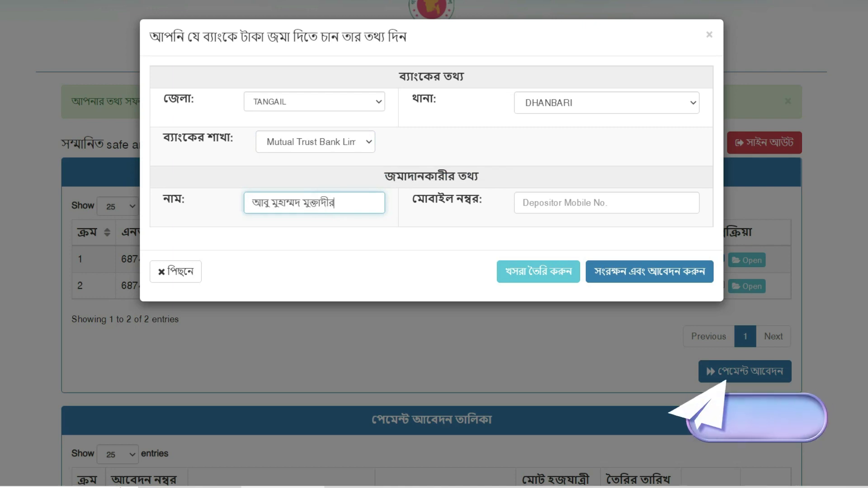
click(529, 208)
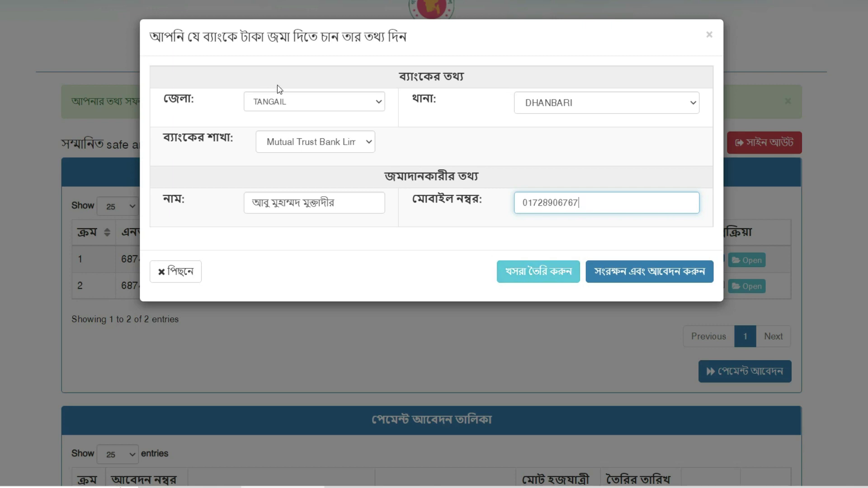
click(614, 280)
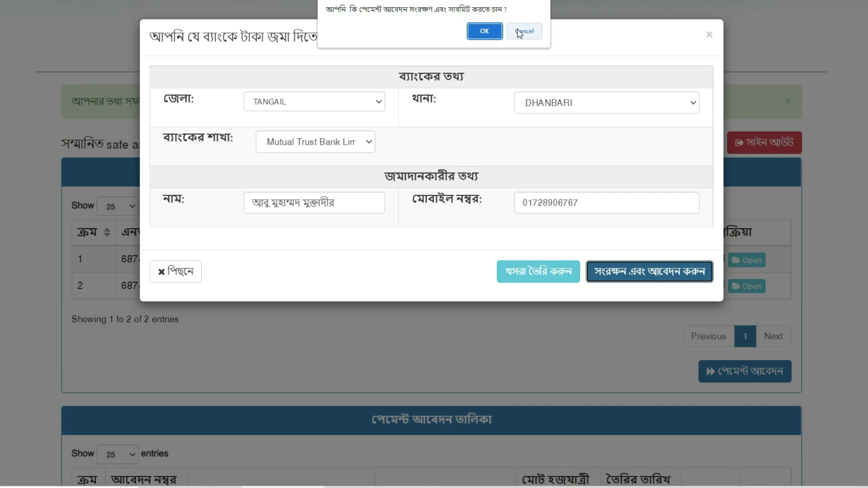
- Confirm the payment application in the browser dialog to generate the voucher PDF
click(485, 32)
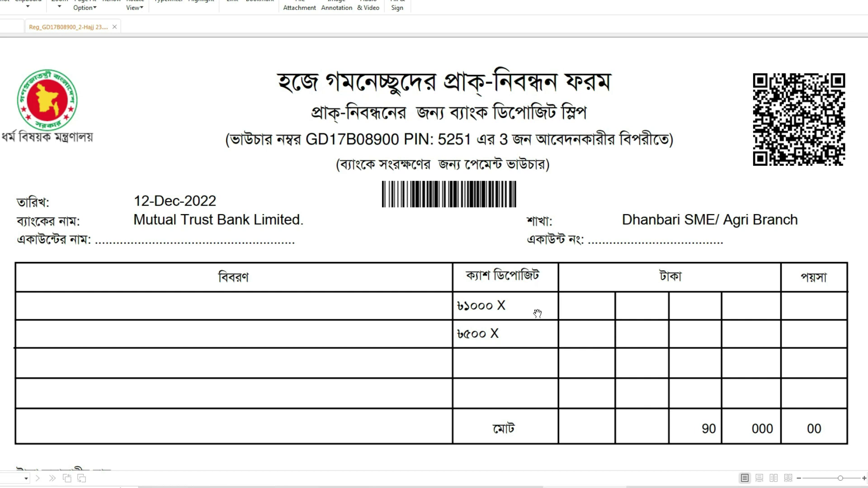
- Review the voucher down to the 90,000.00 total and print date, then return to the portal
scroll(537, 313, down, 5)
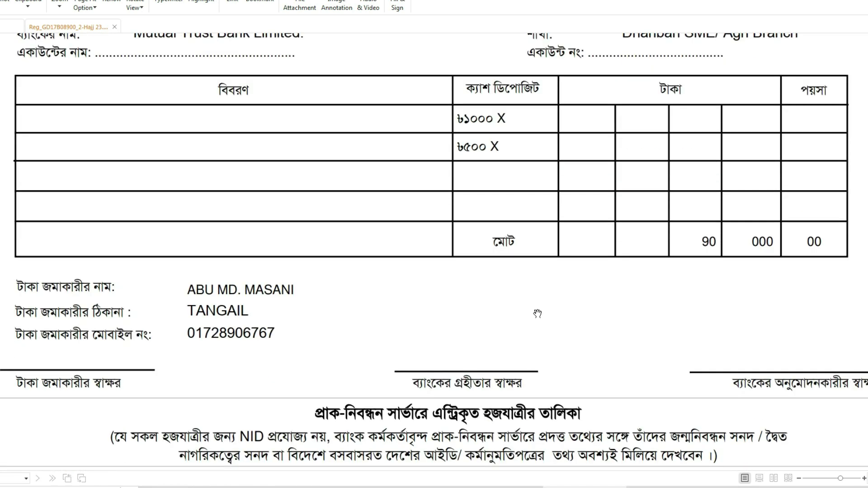
scroll(537, 313, down, 2)
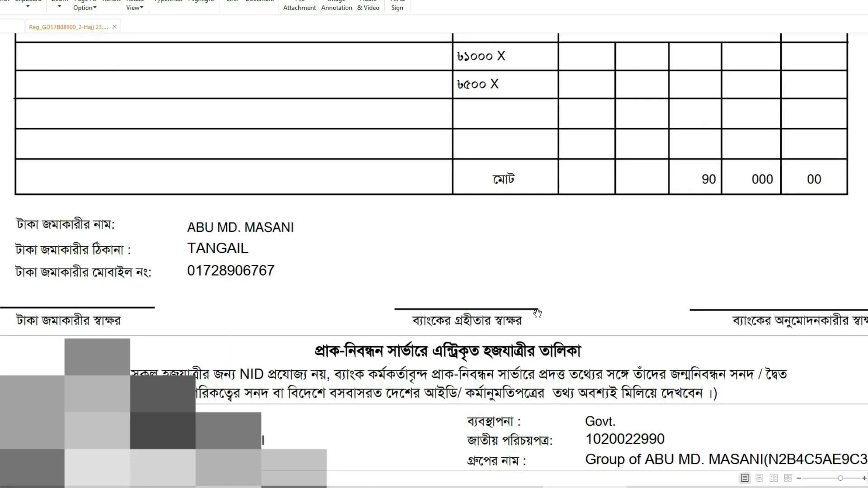
scroll(537, 313, down, 5)
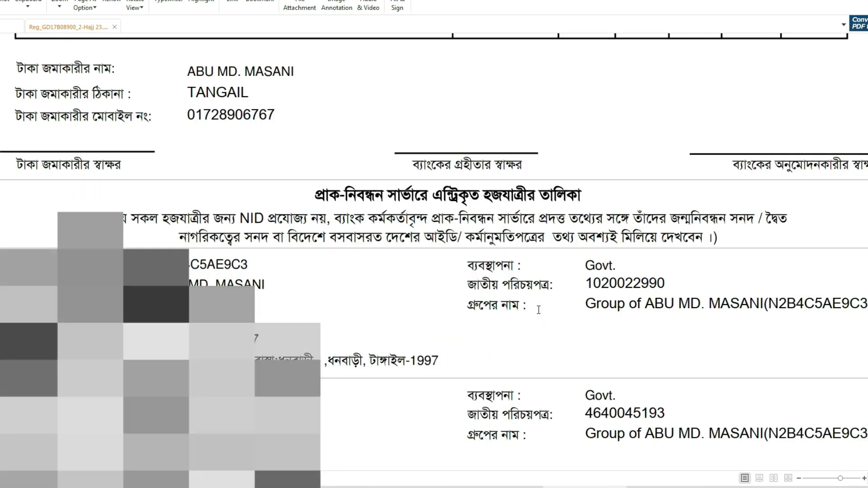
scroll(537, 314, down, 2)
scroll(538, 310, down, 7)
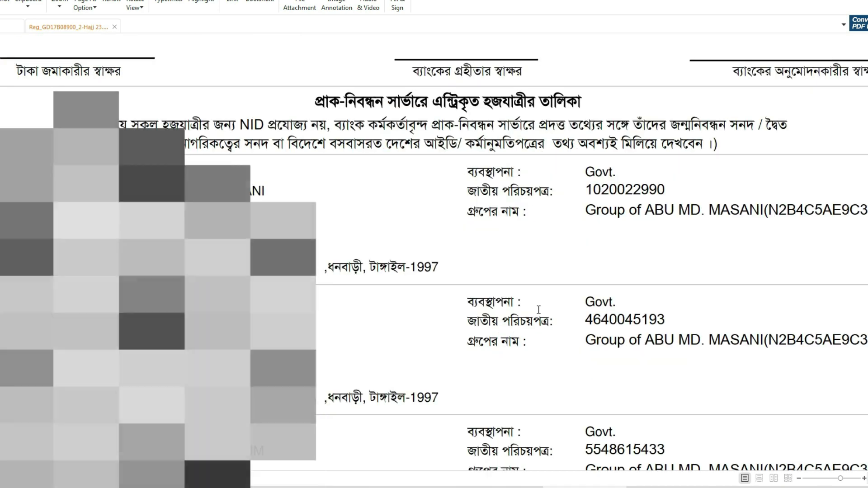
scroll(538, 310, down, 7)
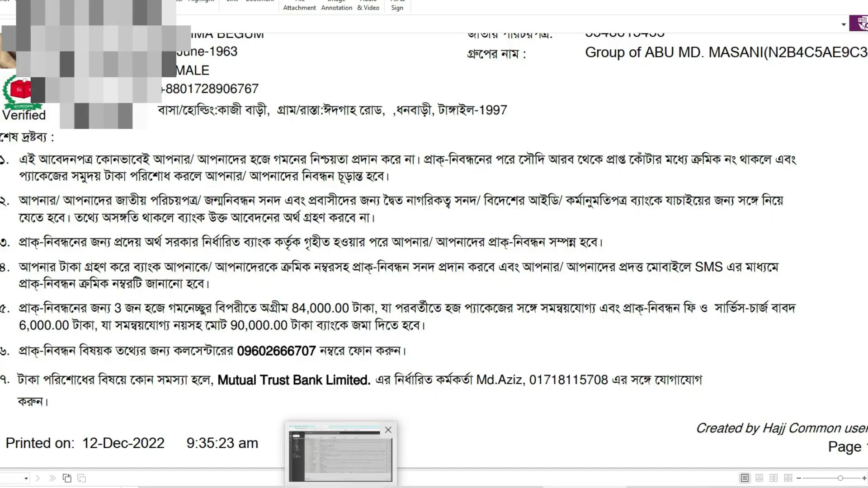
click(342, 487)
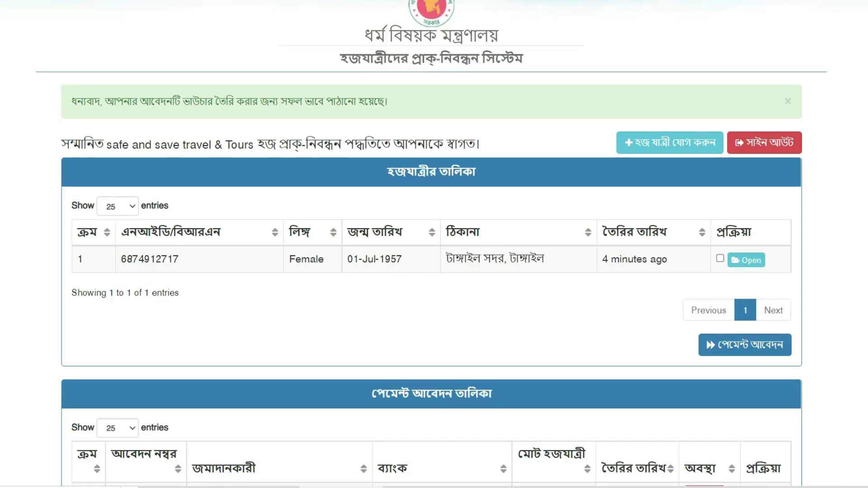